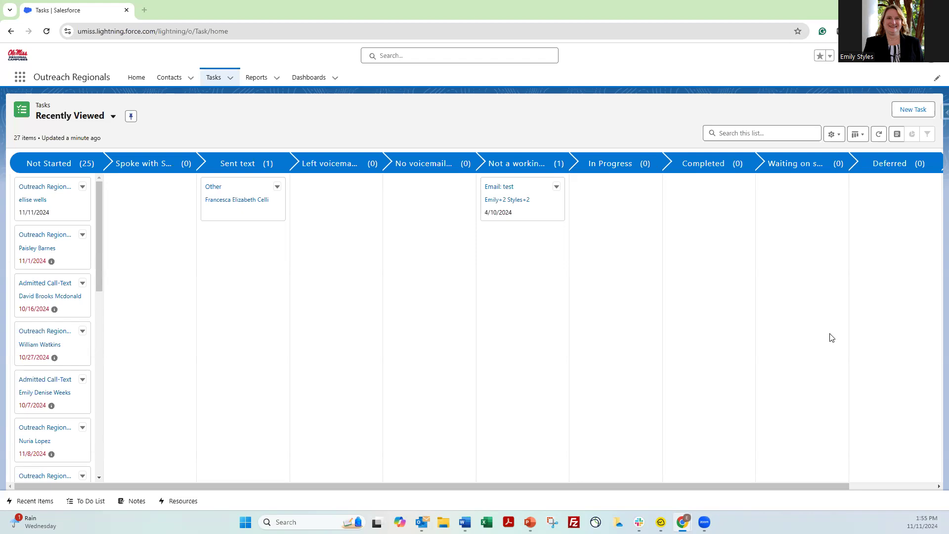
Review the Outreach Regional (due 11/11/2024) and Admitted Call-Text (due 10/16/2024) tasks from the board
{"action": "left_click", "coordinate": [40, 187]}
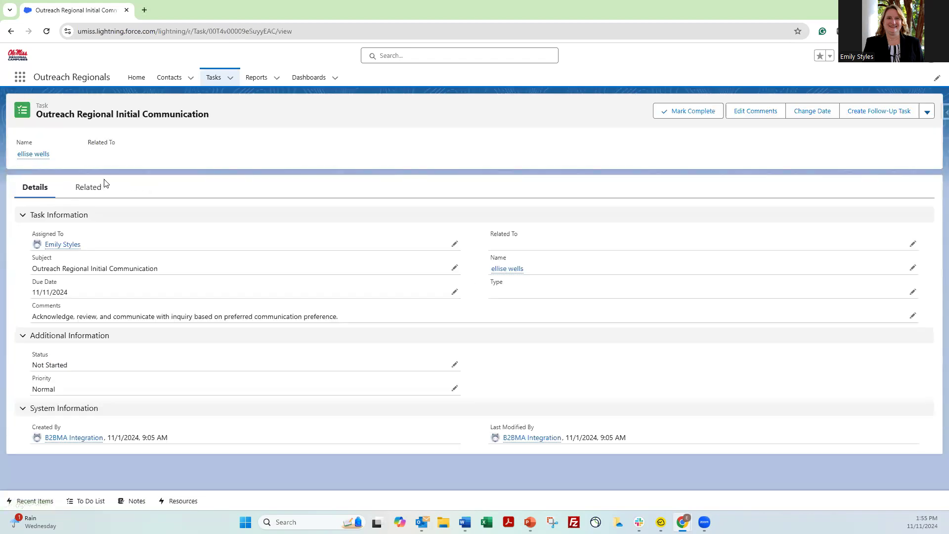
{"action": "left_click", "coordinate": [11, 32]}
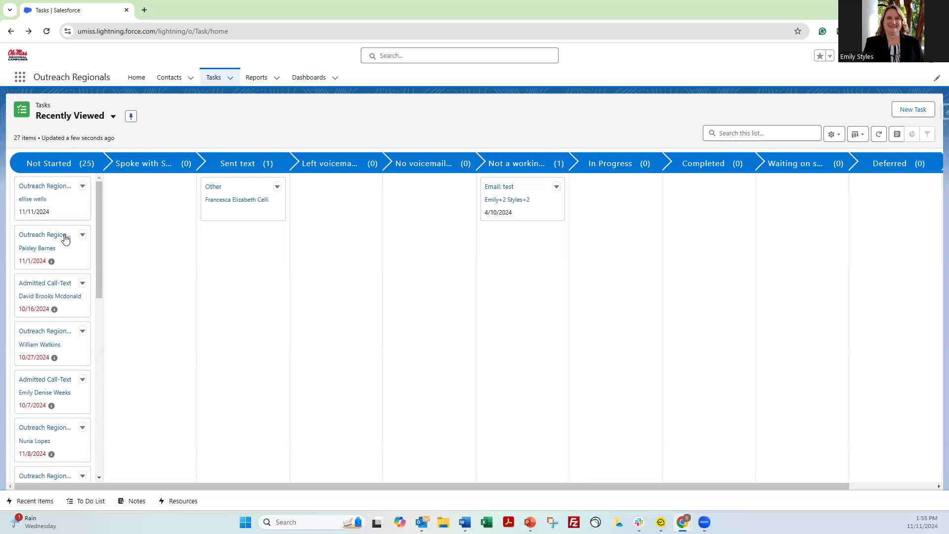
{"action": "left_click", "coordinate": [62, 283]}
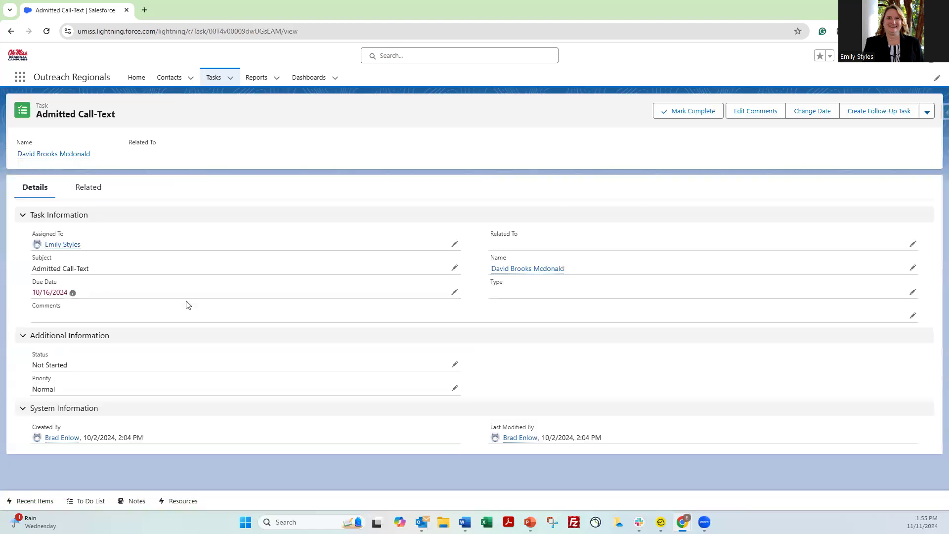
{"action": "left_click", "coordinate": [9, 32]}
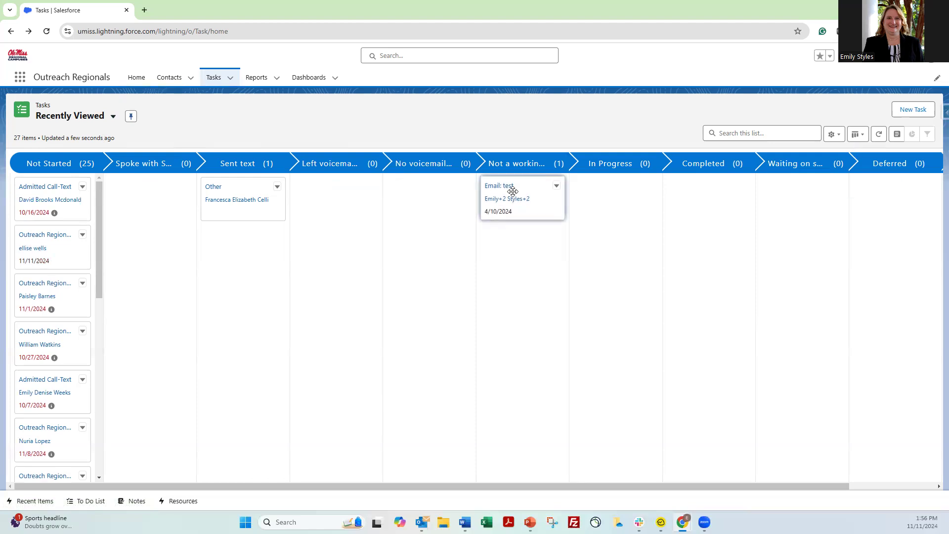
Move the Email: test card into Left voicemail and confirm its status on the task record
{"action": "left_click_drag", "start_coordinate": [510, 191], "coordinate": [309, 229]}
{"action": "left_click", "coordinate": [328, 188]}
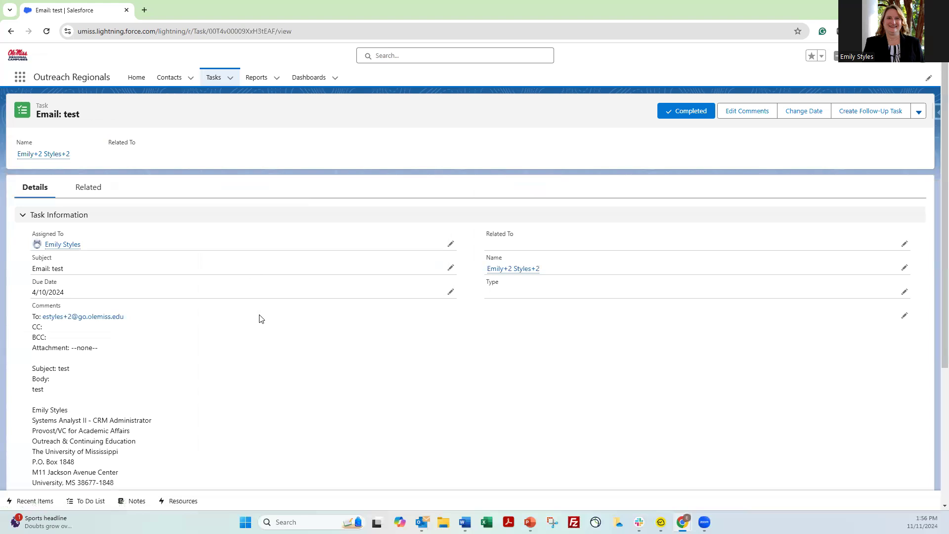
{"action": "scroll", "coordinate": [261, 319], "scroll_direction": "down", "scroll_amount": 4}
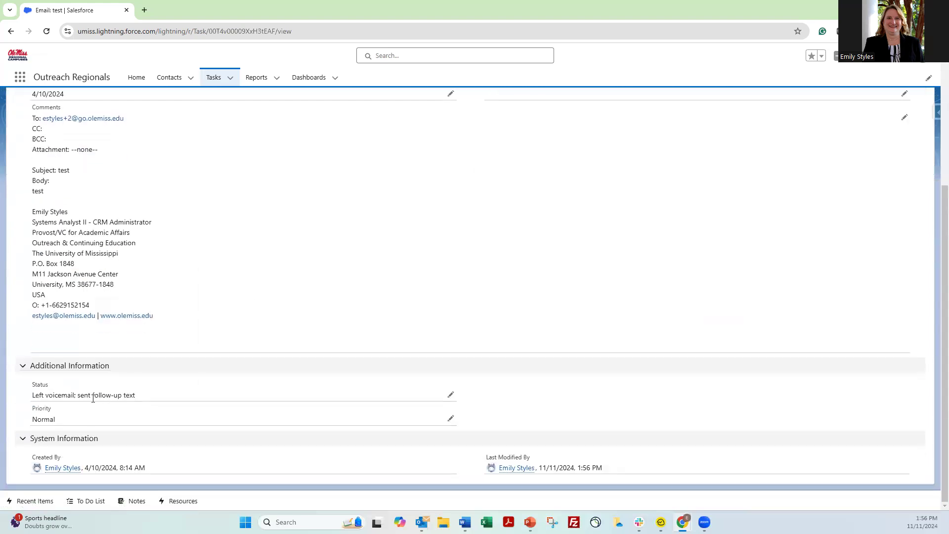
{"action": "left_click", "coordinate": [9, 32]}
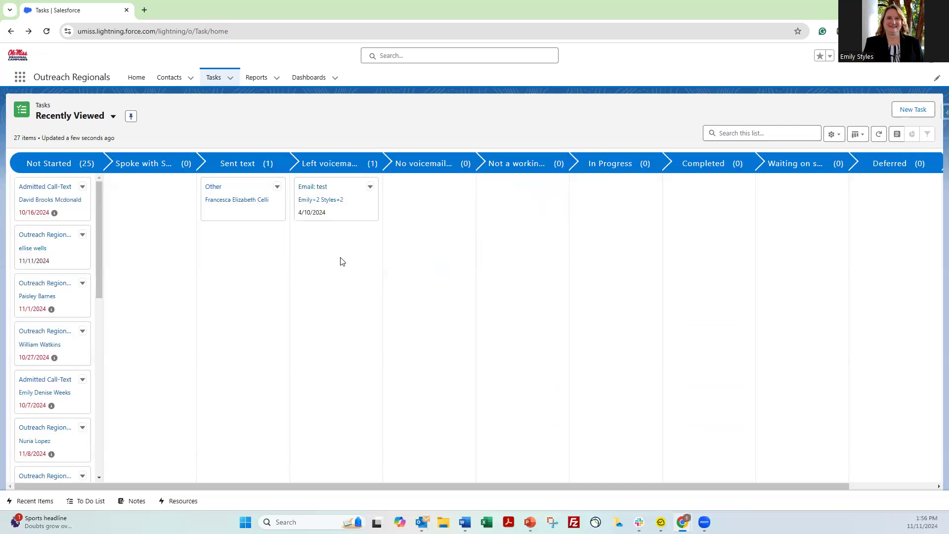
{"action": "left_click", "coordinate": [860, 139]}
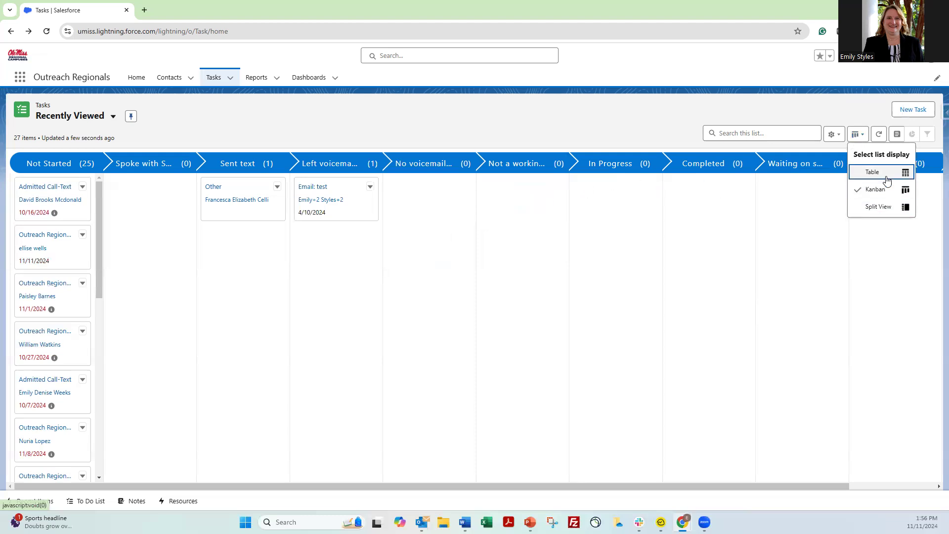
Preview the Admitted Call-Text task in Split View, then display the Recently Viewed tasks as a Table
{"action": "left_click", "coordinate": [886, 207]}
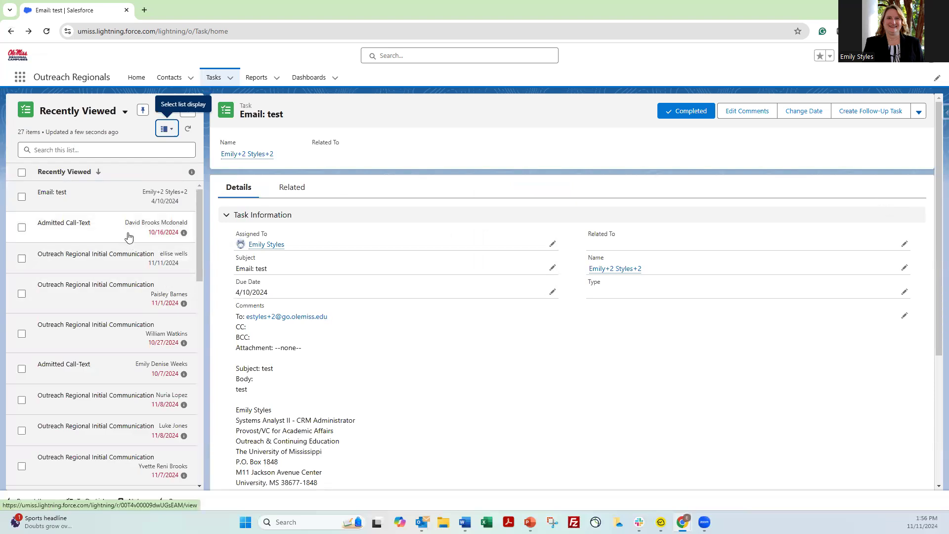
{"action": "left_click", "coordinate": [53, 227]}
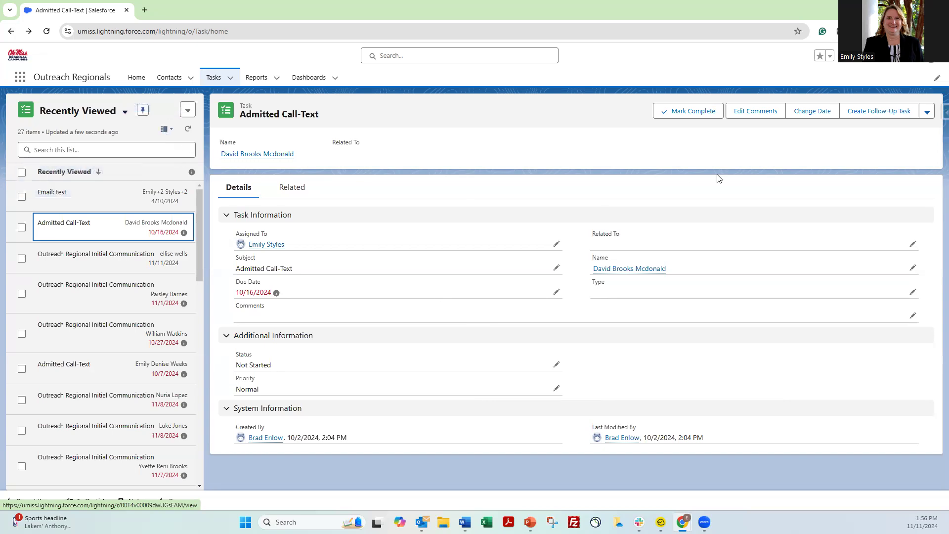
{"action": "left_click", "coordinate": [164, 130]}
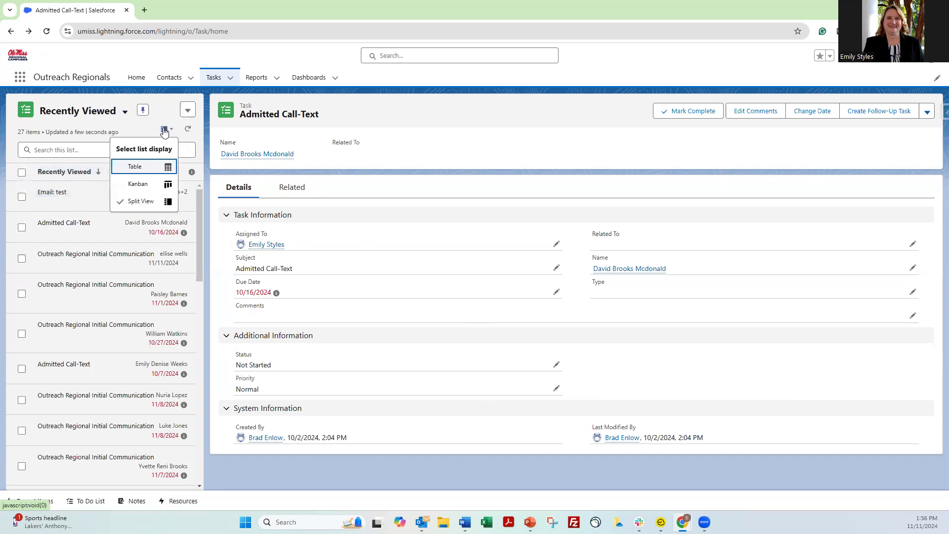
{"action": "left_click", "coordinate": [143, 169]}
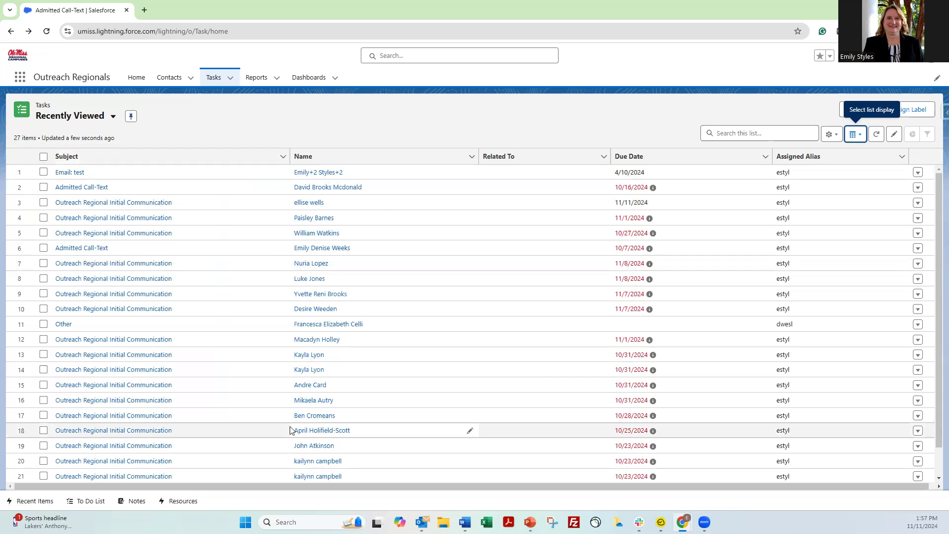
Check the Outreach Regional Initial Communication task, then open Admitted Call-Text from row 2
{"action": "left_click", "coordinate": [109, 205]}
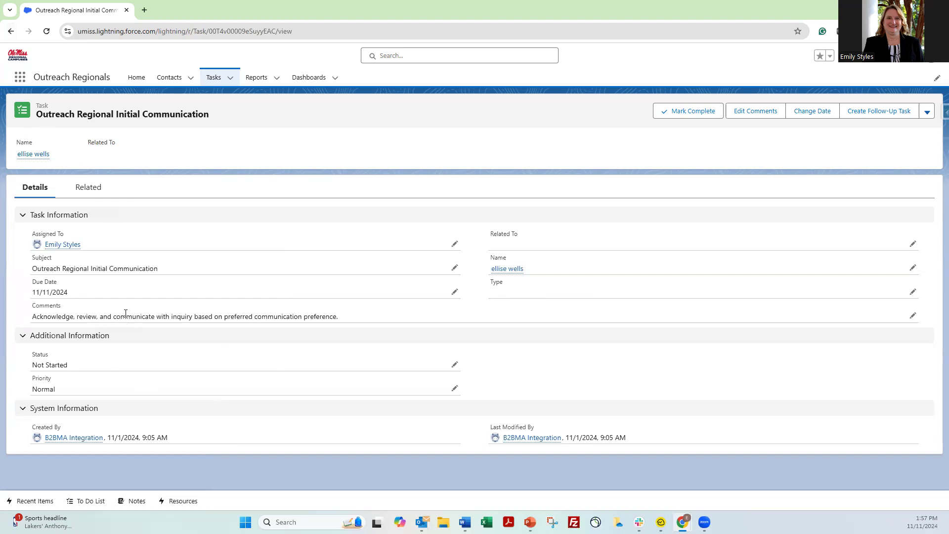
{"action": "left_click", "coordinate": [11, 32]}
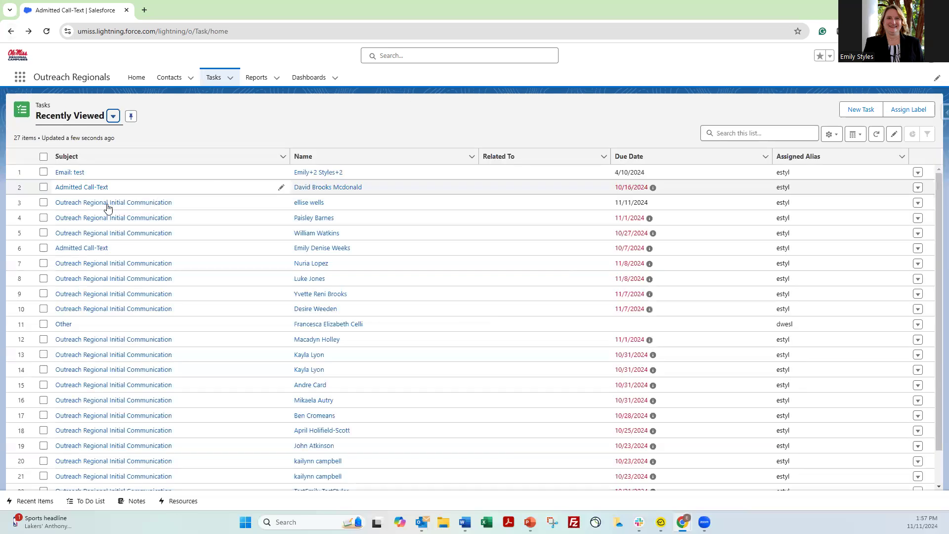
{"action": "left_click", "coordinate": [100, 195]}
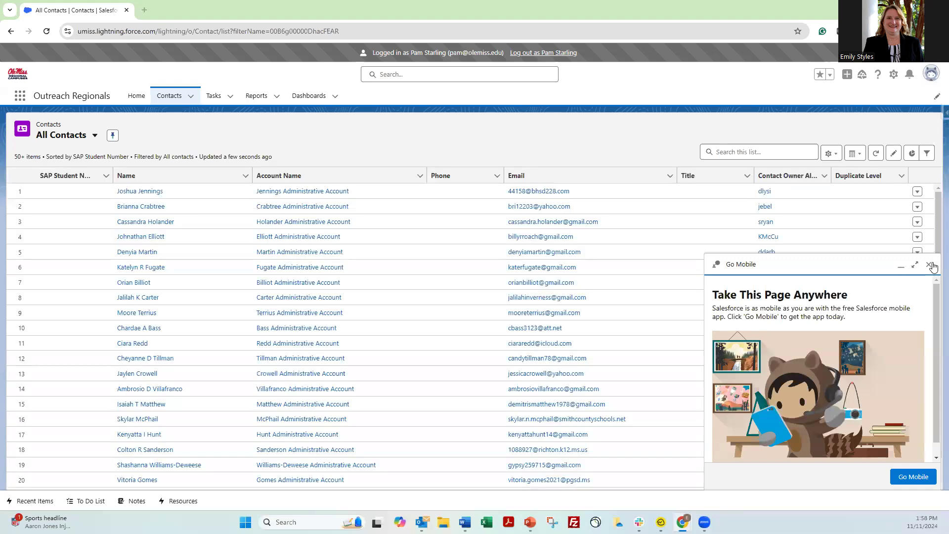
Open a contact from the Contacts list, then globally search for the test contact and open its record
{"action": "left_click", "coordinate": [928, 266]}
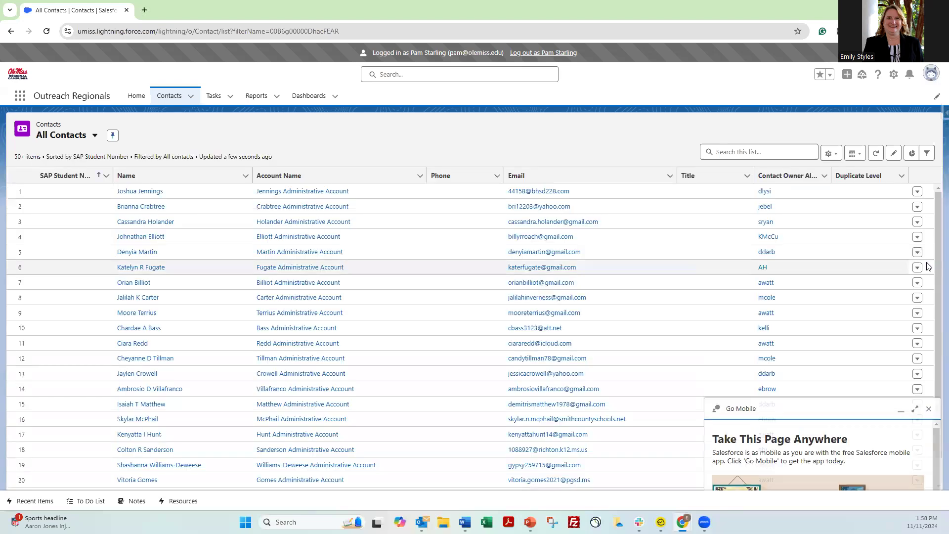
{"action": "left_click", "coordinate": [139, 191]}
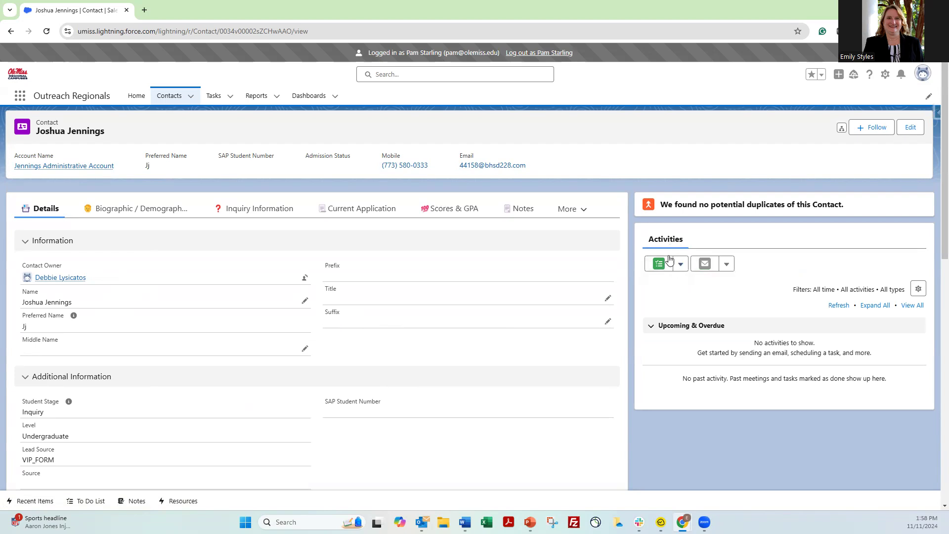
{"action": "left_click", "coordinate": [440, 74]}
{"action": "type", "text": "emily+@"}
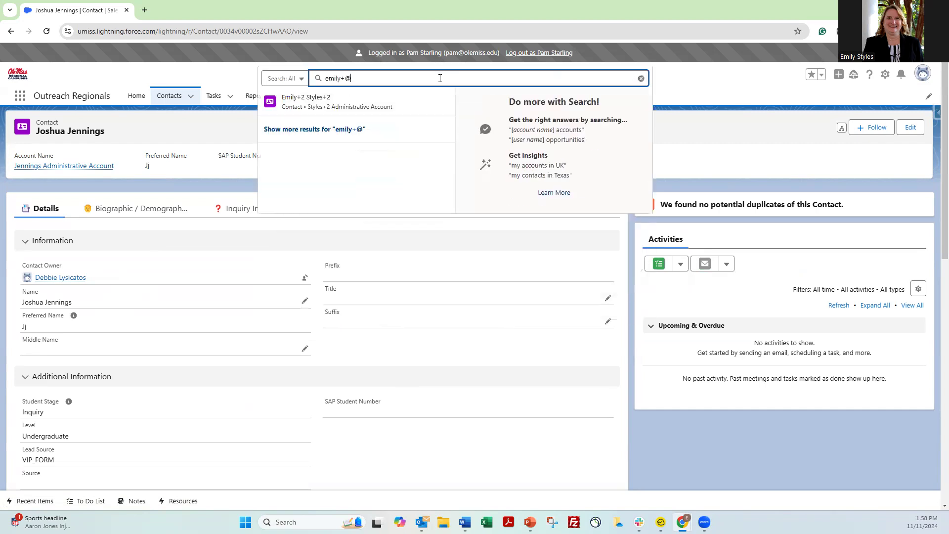
{"action": "key", "text": "BackSpace"}
{"action": "type", "text": "2"}
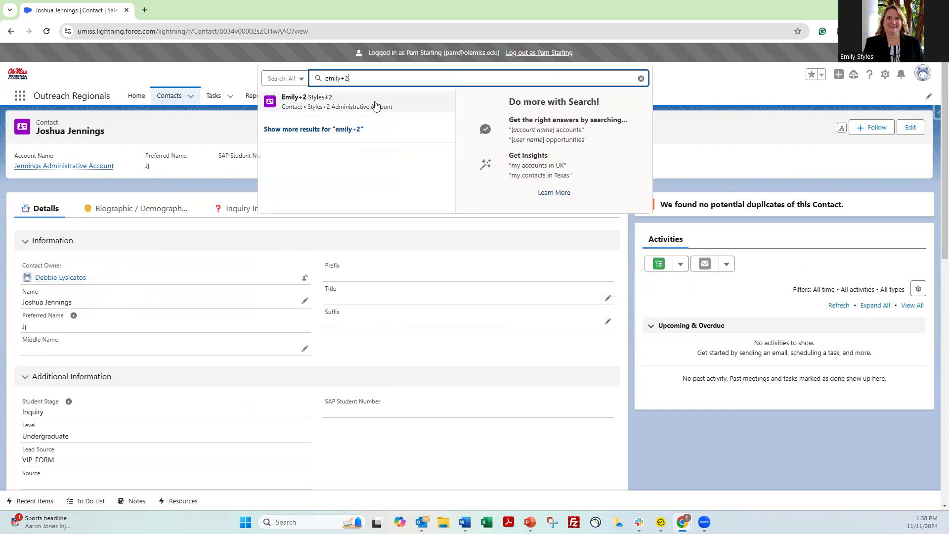
{"action": "left_click", "coordinate": [306, 102]}
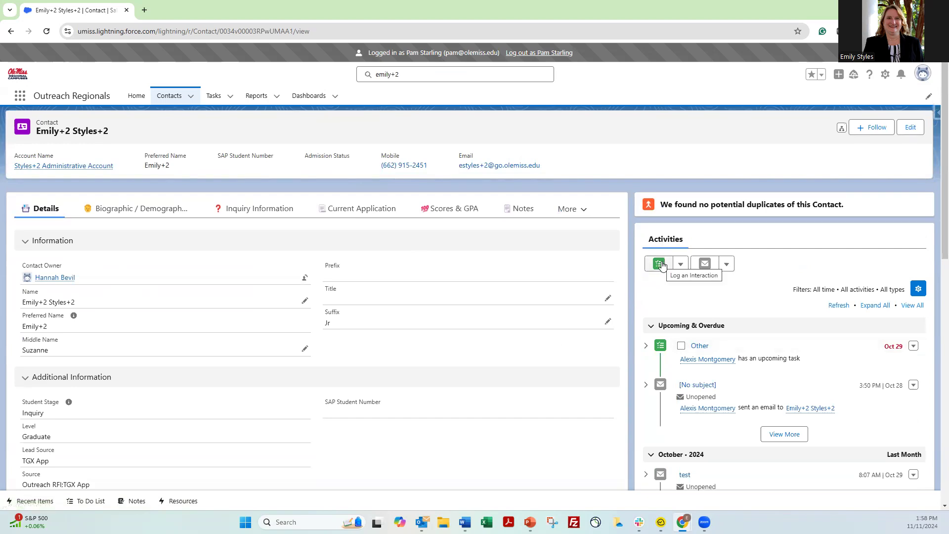
Start logging an interaction for the contact with subject Outgoing Call and begin a comment
{"action": "left_click", "coordinate": [681, 264]}
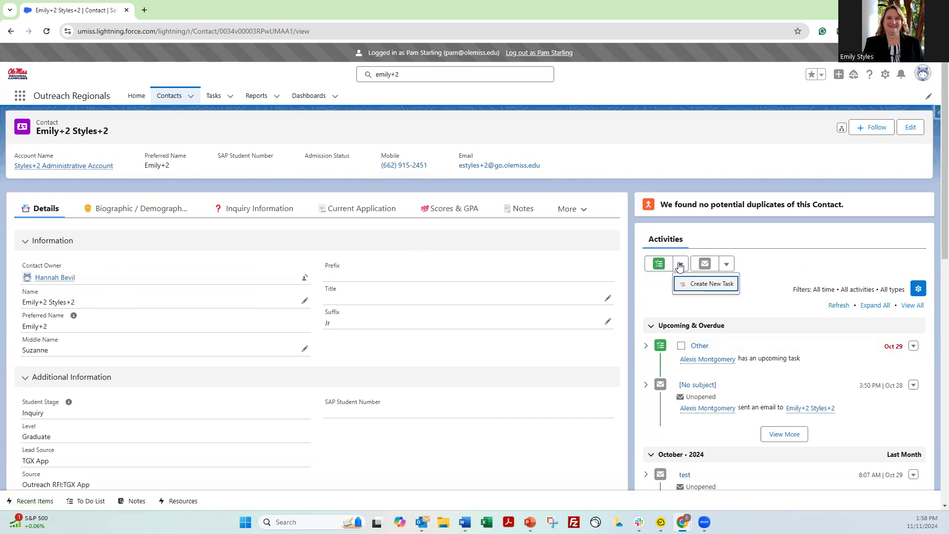
{"action": "left_click", "coordinate": [706, 284]}
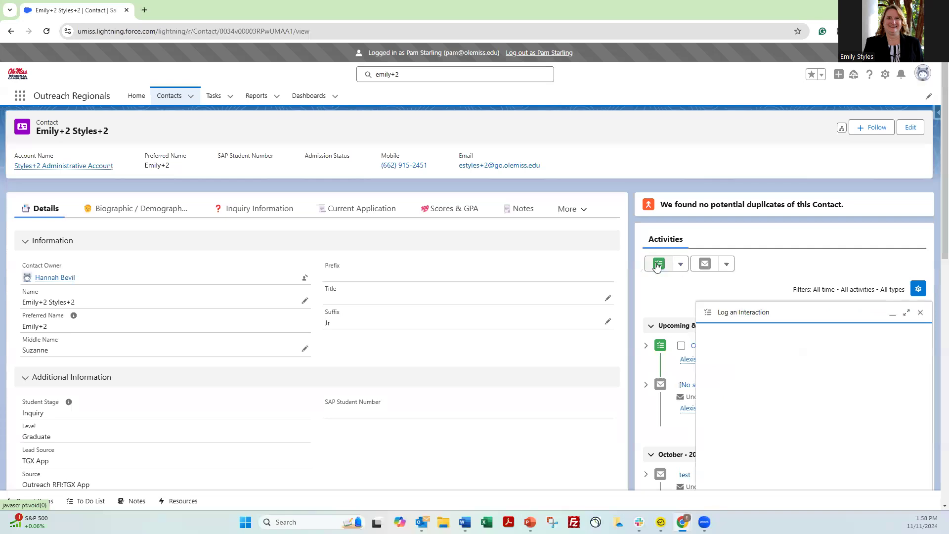
{"action": "left_click", "coordinate": [714, 299]}
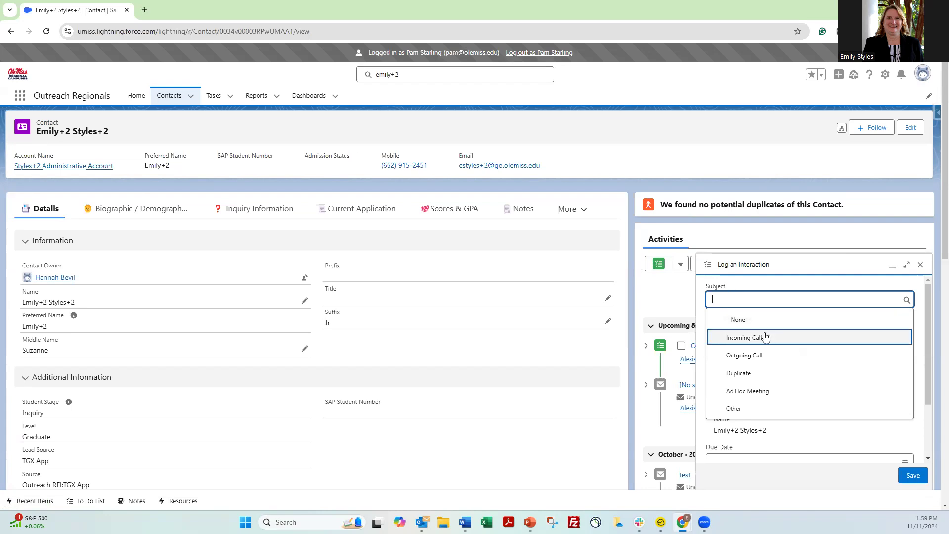
{"action": "left_click", "coordinate": [760, 354]}
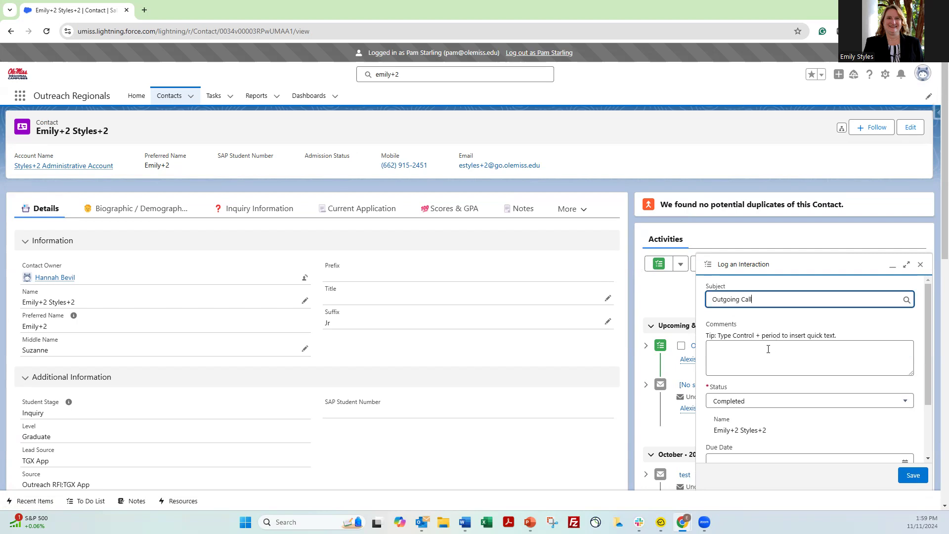
{"action": "left_click", "coordinate": [723, 360]}
{"action": "type", "text": "spoke"}
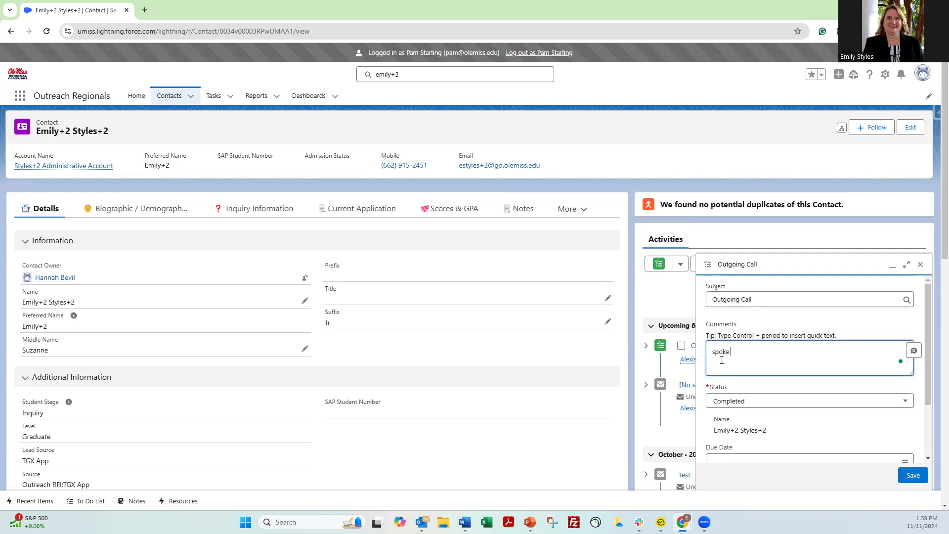
{"action": "key", "text": "BackSpace"}
{"action": "key", "text": "BackSpace"}
{"action": "key", "text": "BackSpace"}
{"action": "key", "text": "BackSpace"}
{"action": "key", "text": "BackSpace"}
Set status to 'Left voicemail; sent follow-up text', due date 11/22/2024, and save the interaction
{"action": "left_click", "coordinate": [728, 402]}
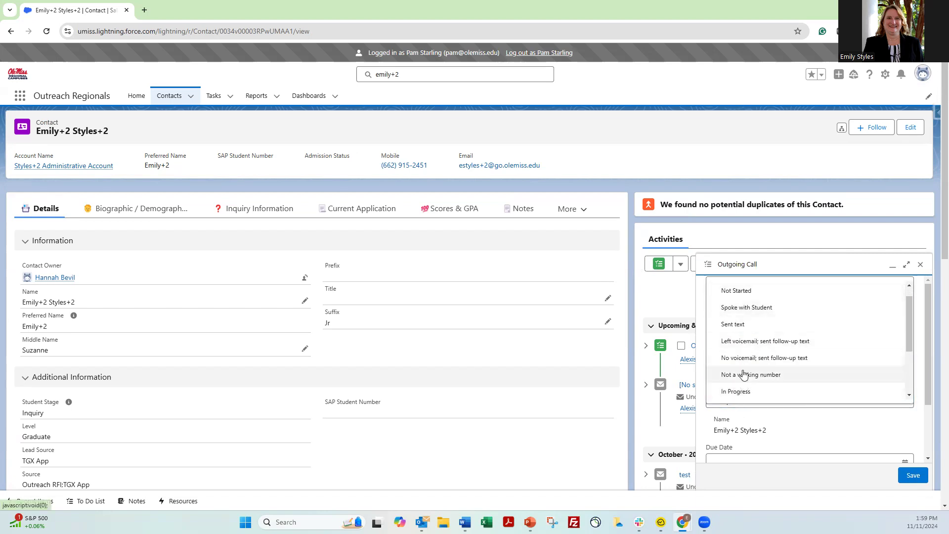
{"action": "left_click", "coordinate": [744, 346]}
{"action": "scroll", "coordinate": [760, 420], "scroll_direction": "down", "scroll_amount": 2}
{"action": "left_click", "coordinate": [759, 389]}
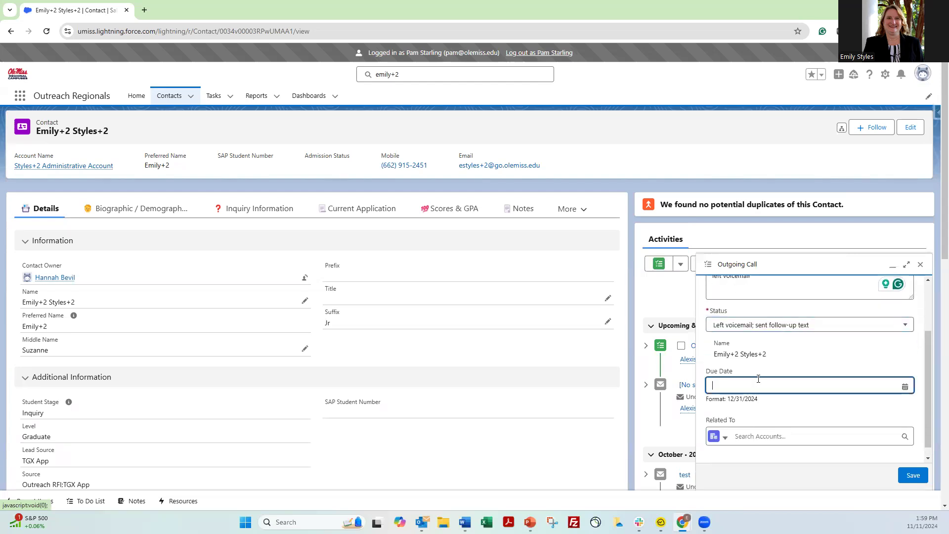
{"action": "scroll", "coordinate": [835, 386], "scroll_direction": "down", "scroll_amount": 3}
{"action": "left_click", "coordinate": [805, 427]}
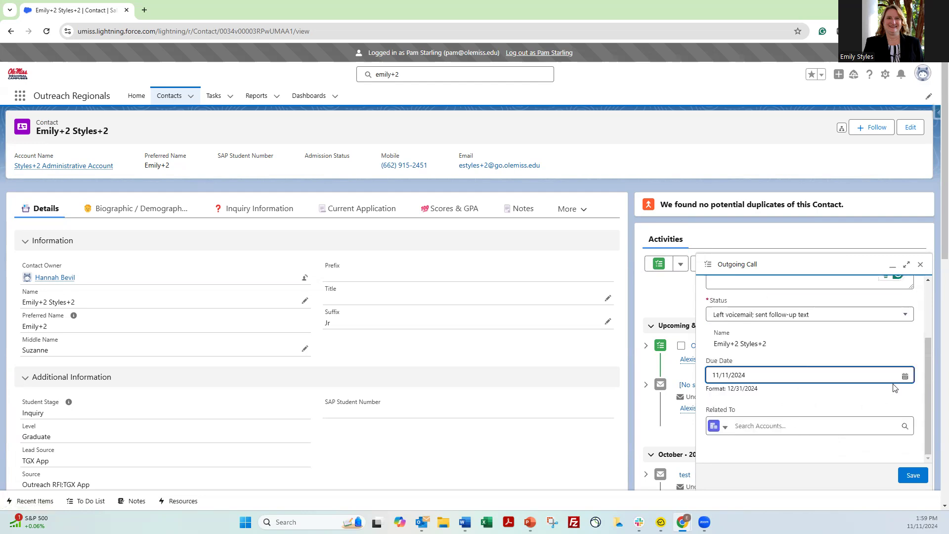
{"action": "left_click", "coordinate": [904, 376]}
{"action": "scroll", "coordinate": [901, 401], "scroll_direction": "down", "scroll_amount": 2}
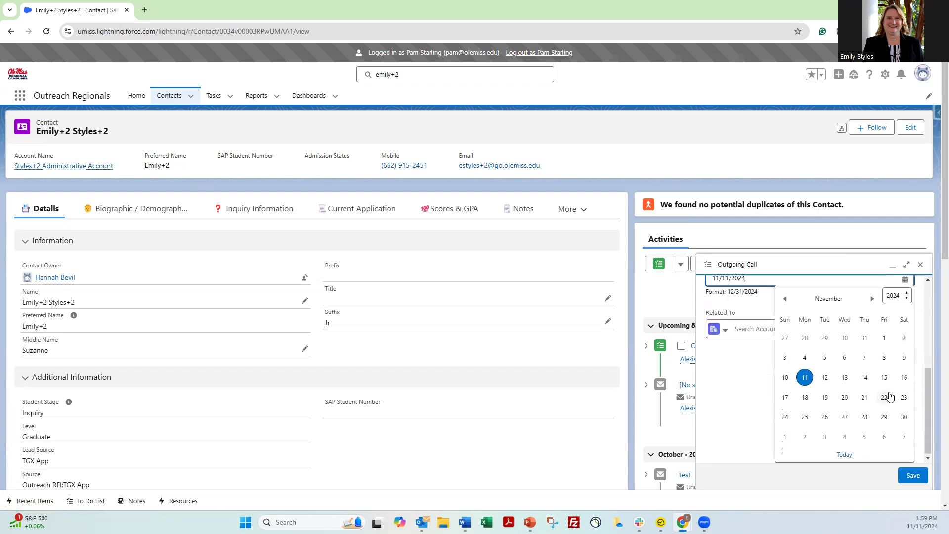
{"action": "left_click", "coordinate": [890, 396]}
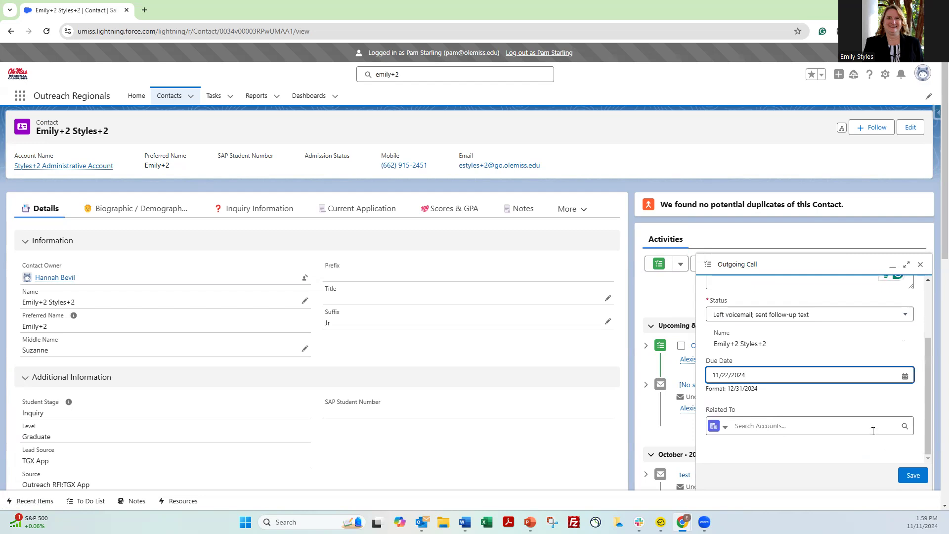
{"action": "left_click", "coordinate": [915, 476]}
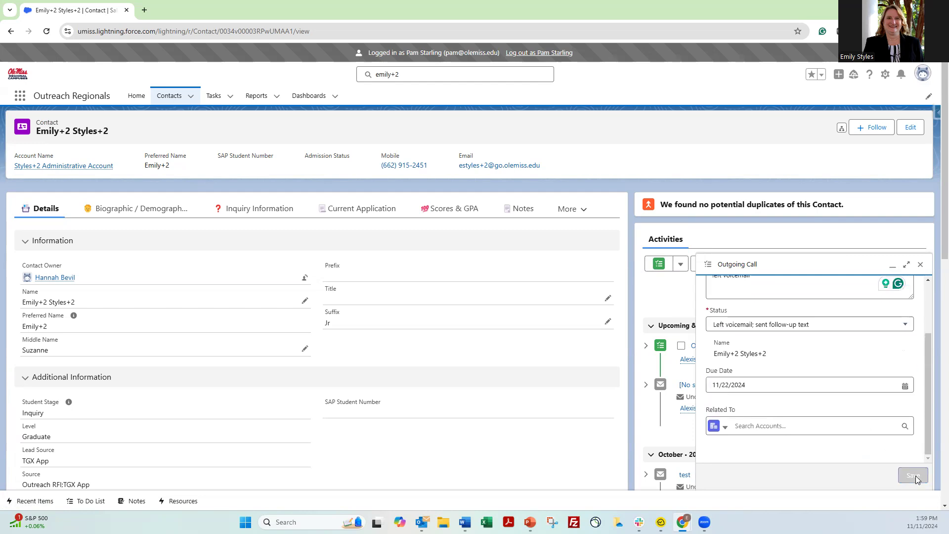
{"action": "scroll", "coordinate": [740, 365], "scroll_direction": "down", "scroll_amount": 7}
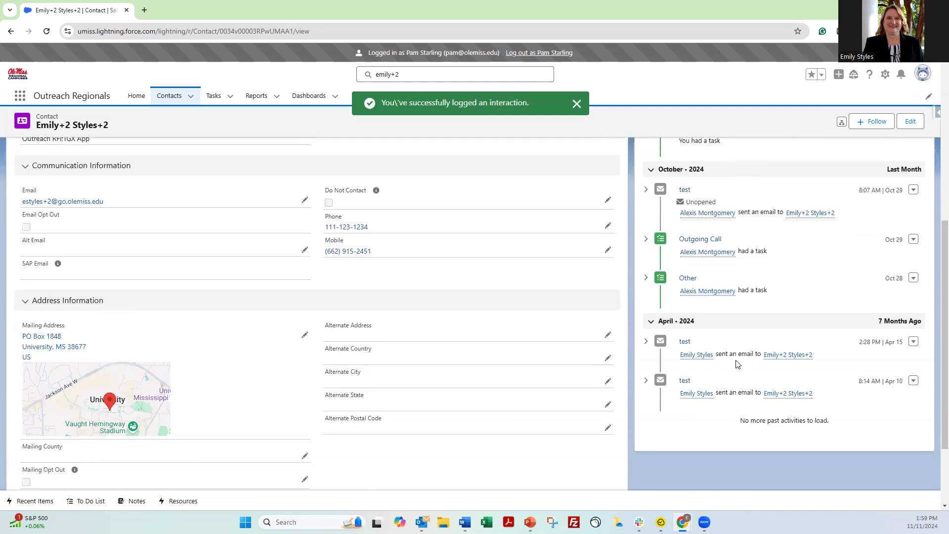
{"action": "scroll", "coordinate": [737, 364], "scroll_direction": "up", "scroll_amount": 2}
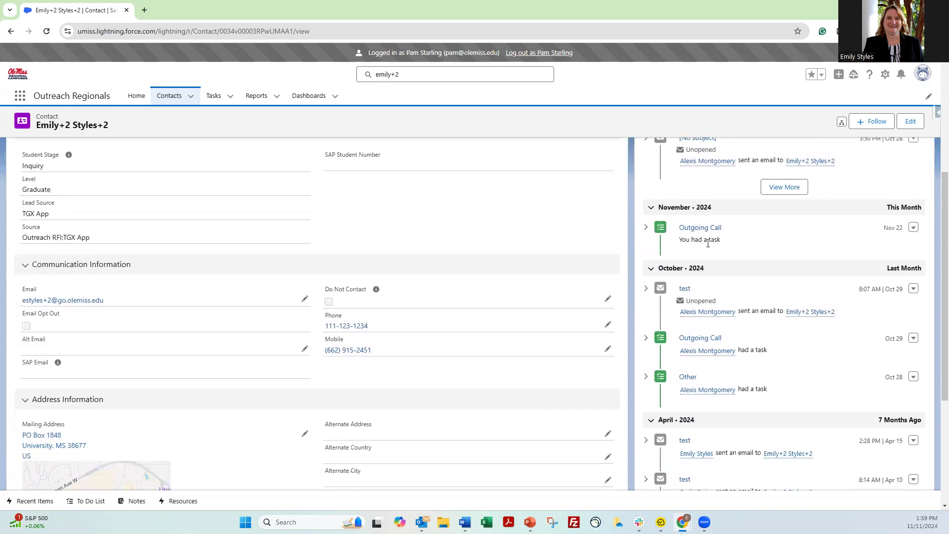
{"action": "scroll", "coordinate": [734, 254], "scroll_direction": "up", "scroll_amount": 4}
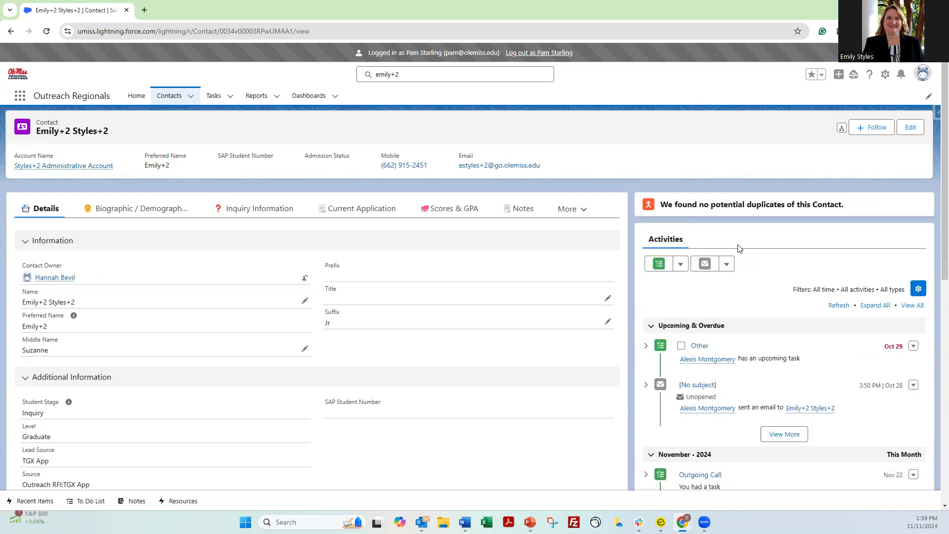
Create a new task for the contact with subject Outgoing Call and comment 'spo'
{"action": "left_click", "coordinate": [681, 216]}
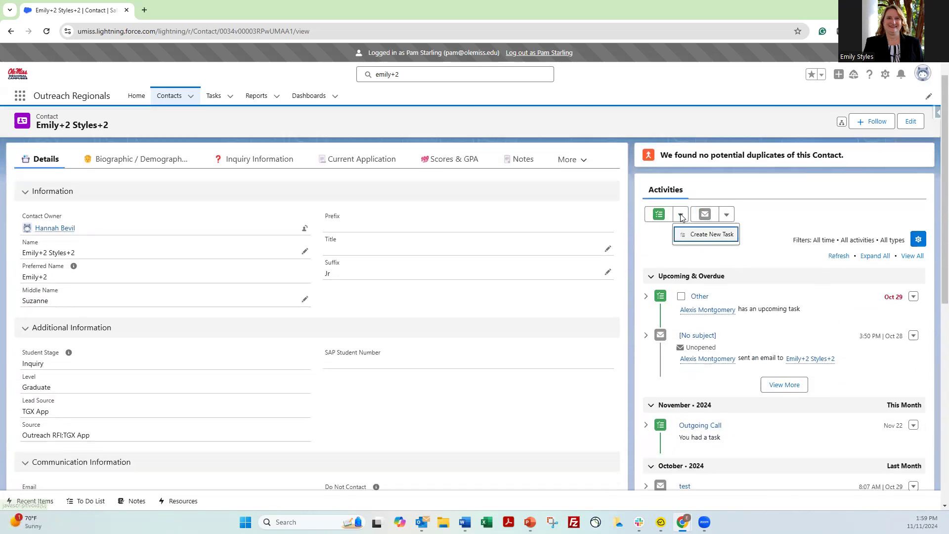
{"action": "left_click", "coordinate": [710, 234]}
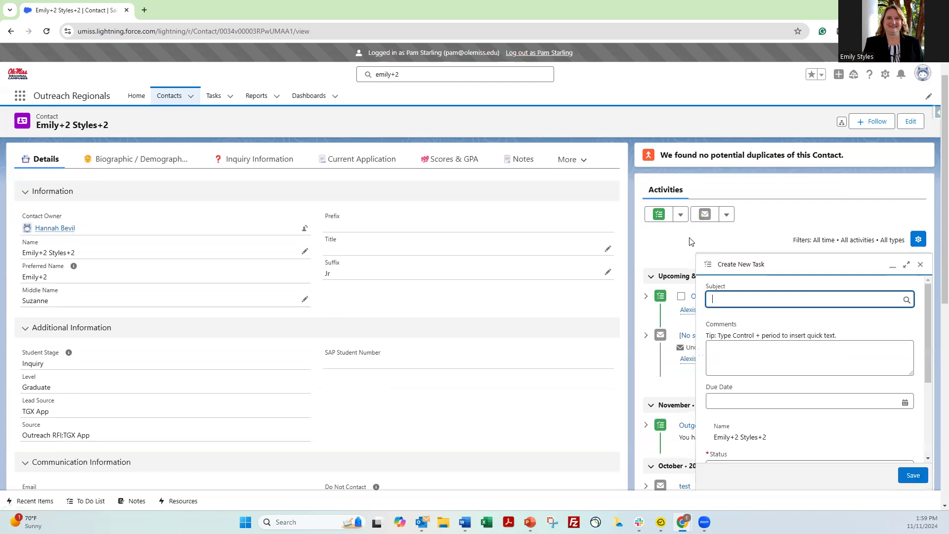
{"action": "scroll", "coordinate": [752, 399], "scroll_direction": "down", "scroll_amount": 3}
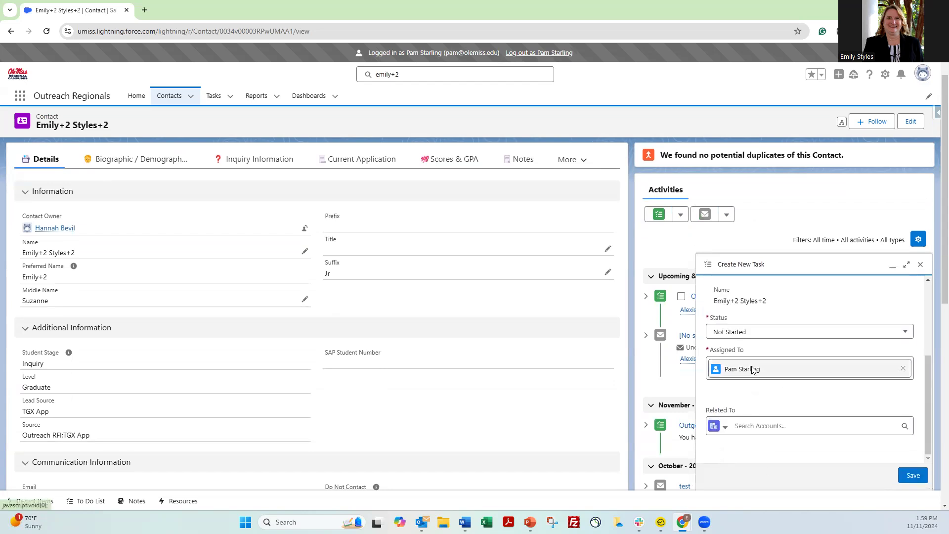
{"action": "scroll", "coordinate": [747, 356], "scroll_direction": "up", "scroll_amount": 3}
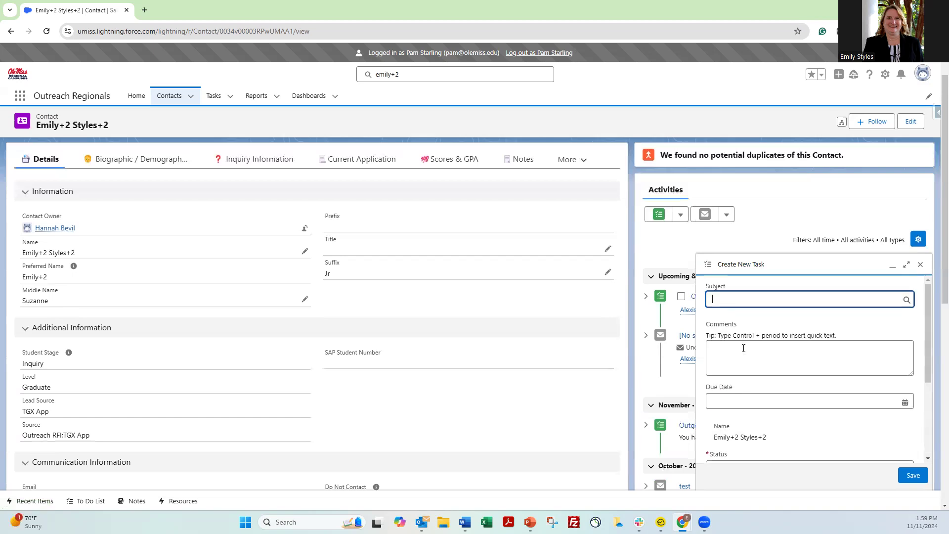
{"action": "left_click", "coordinate": [731, 303]}
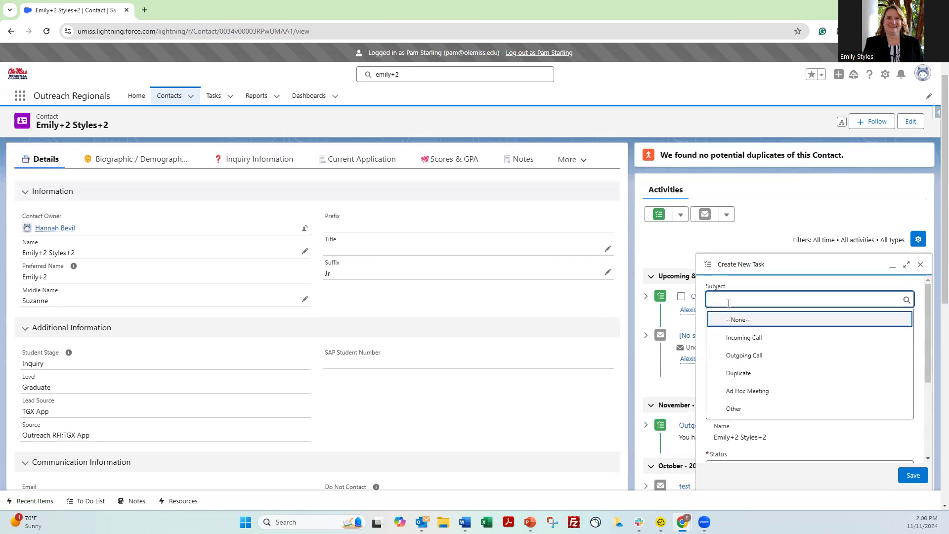
{"action": "left_click", "coordinate": [729, 349]}
{"action": "left_click", "coordinate": [731, 357]}
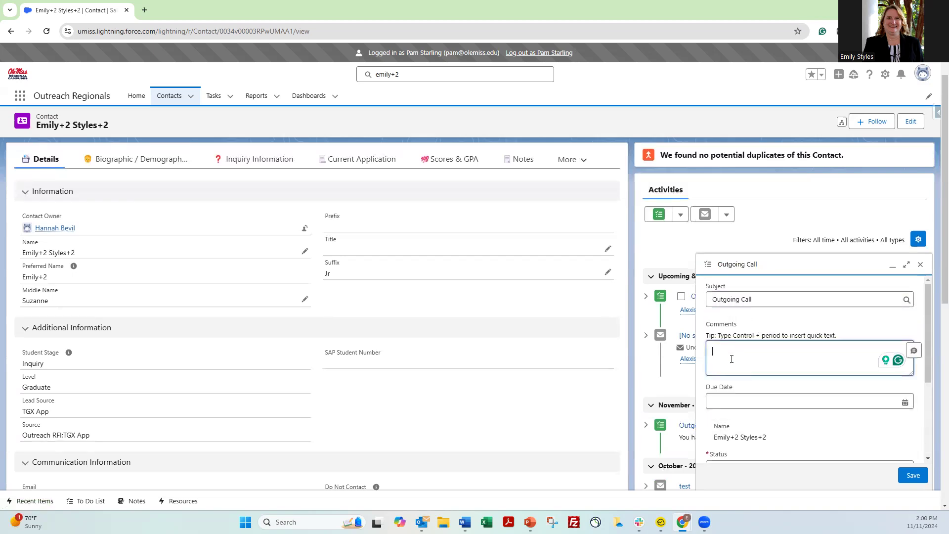
{"action": "type", "text": "spo"}
Give the task due date 11/11/2024 and status Completed, then save it
{"action": "left_click", "coordinate": [791, 402]}
{"action": "scroll", "coordinate": [813, 411], "scroll_direction": "down", "scroll_amount": 2}
{"action": "left_click", "coordinate": [807, 406]}
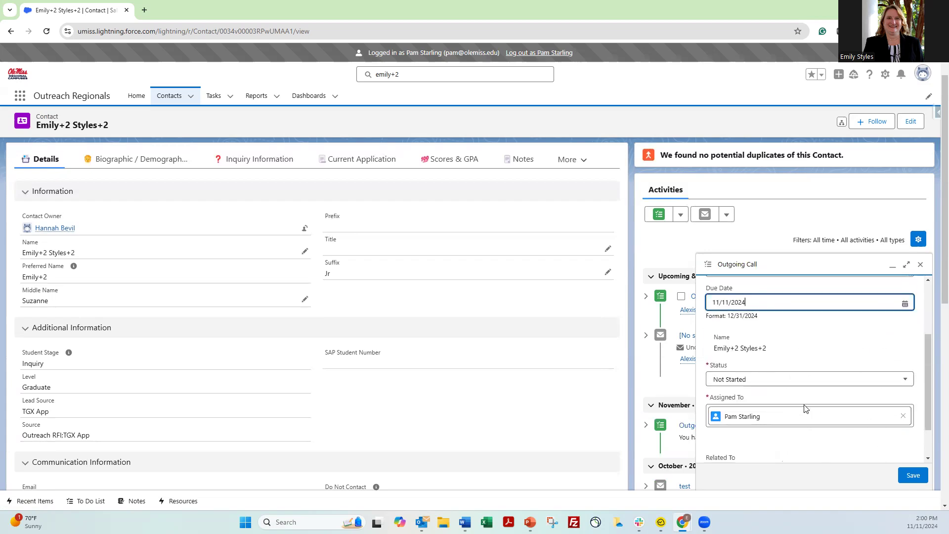
{"action": "left_click", "coordinate": [787, 379]}
{"action": "scroll", "coordinate": [771, 397], "scroll_direction": "down", "scroll_amount": 2}
{"action": "left_click", "coordinate": [765, 433]}
{"action": "scroll", "coordinate": [765, 402], "scroll_direction": "down", "scroll_amount": 1}
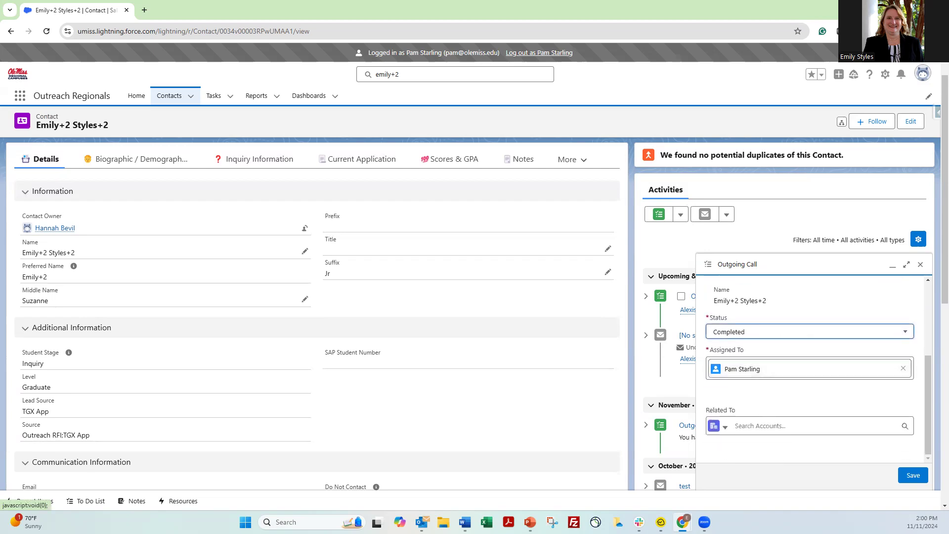
{"action": "left_click", "coordinate": [915, 475]}
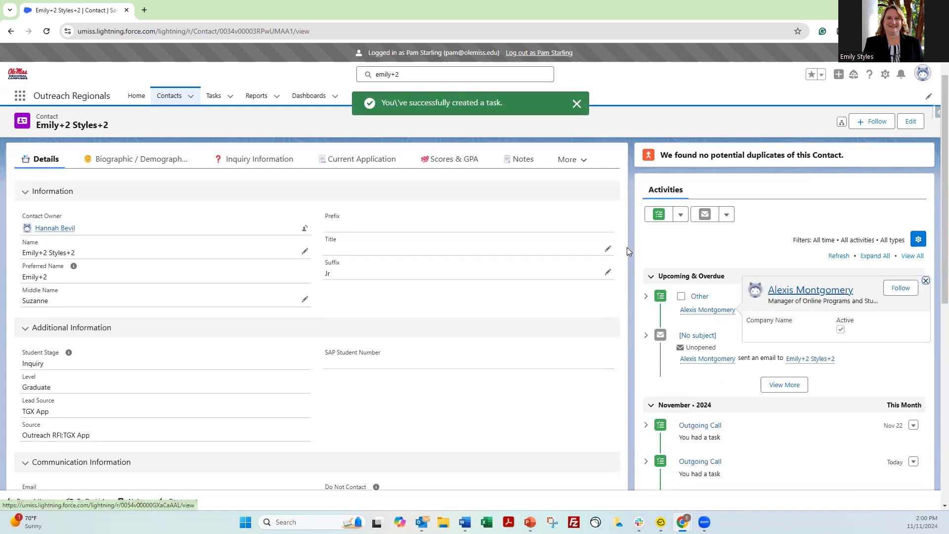
{"action": "scroll", "coordinate": [710, 347], "scroll_direction": "down", "scroll_amount": 2}
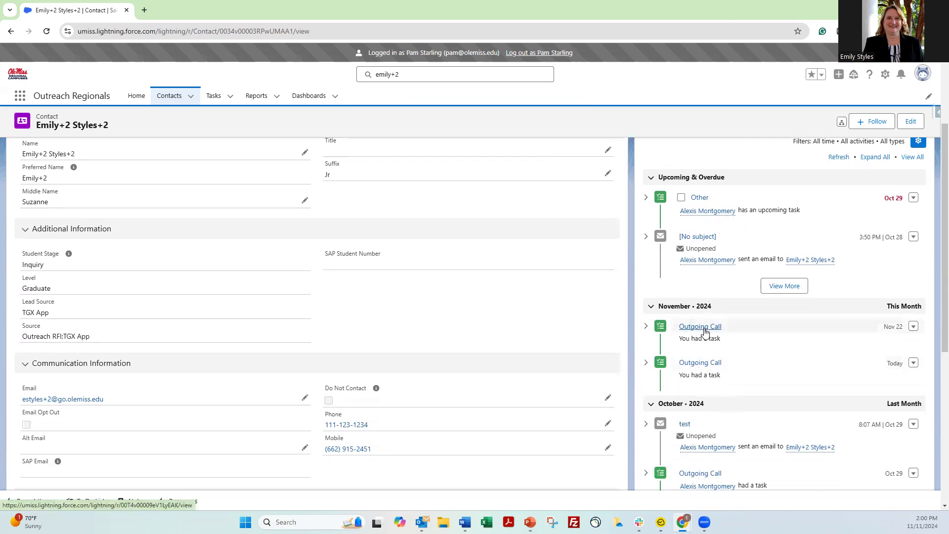
{"action": "mouse_move", "coordinate": [713, 216]}
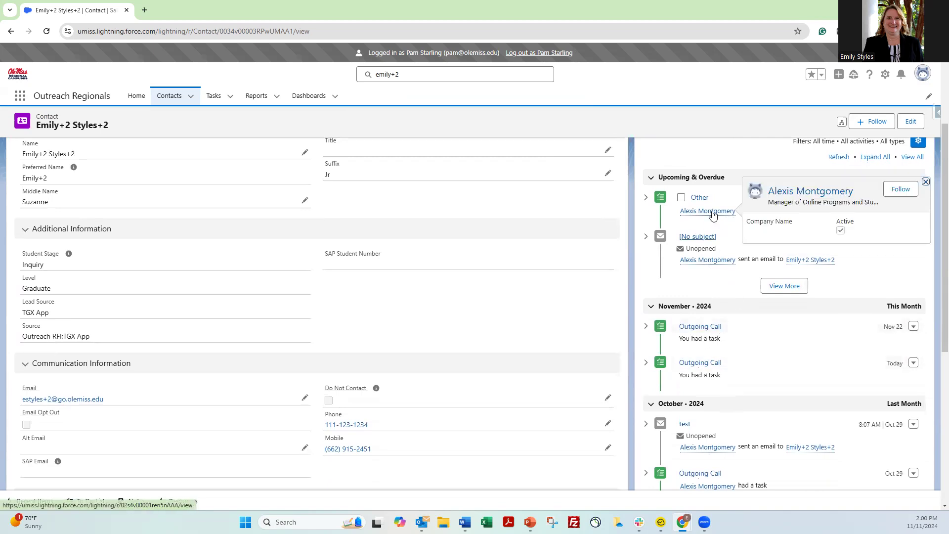
{"action": "scroll", "coordinate": [753, 215], "scroll_direction": "up", "scroll_amount": 3}
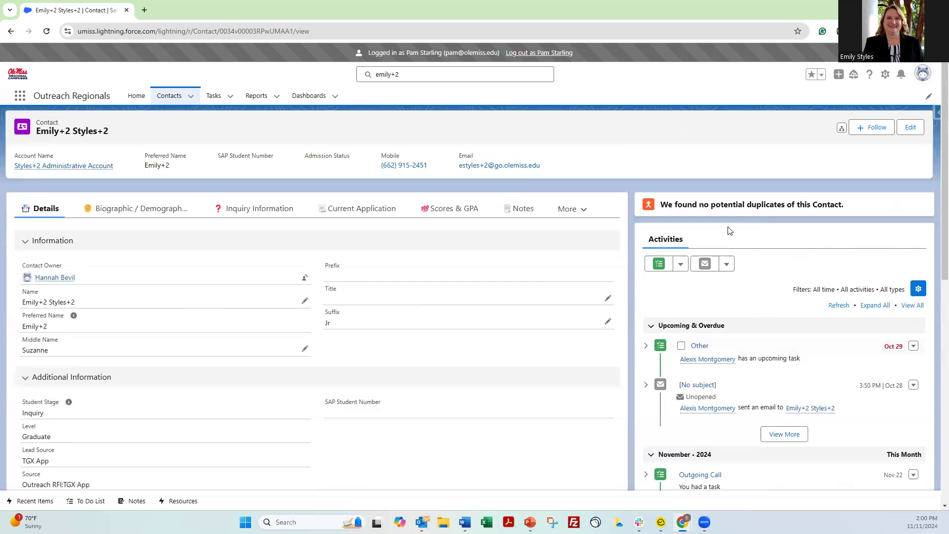